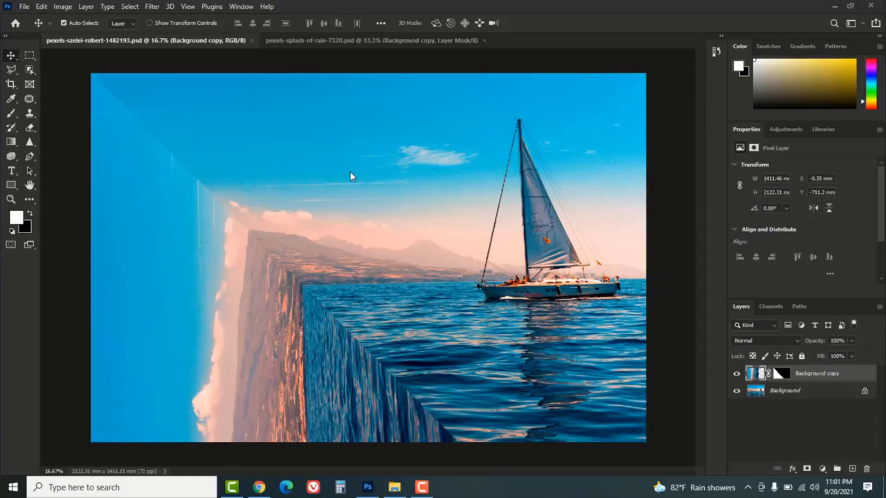
# Compare both sailboat images with and without their masked Background copy layers, leaving the layers visible.
pyautogui.click(351, 176)
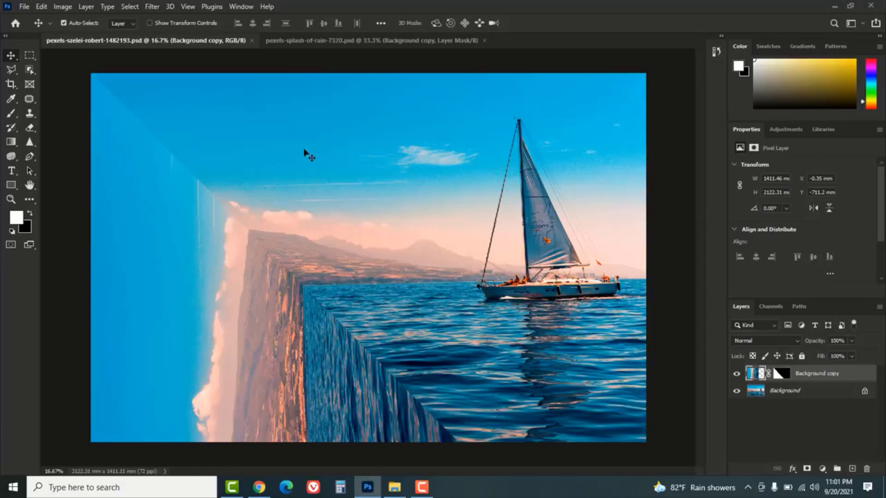
pyautogui.click(737, 374)
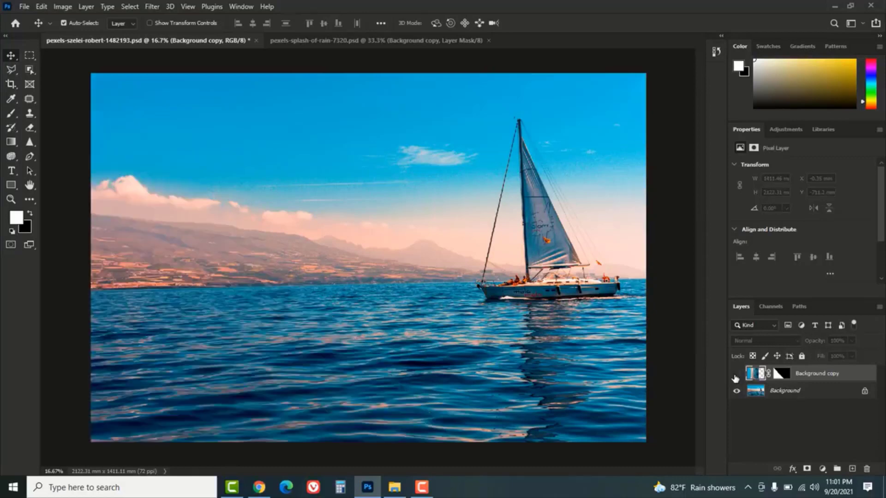
pyautogui.click(736, 374)
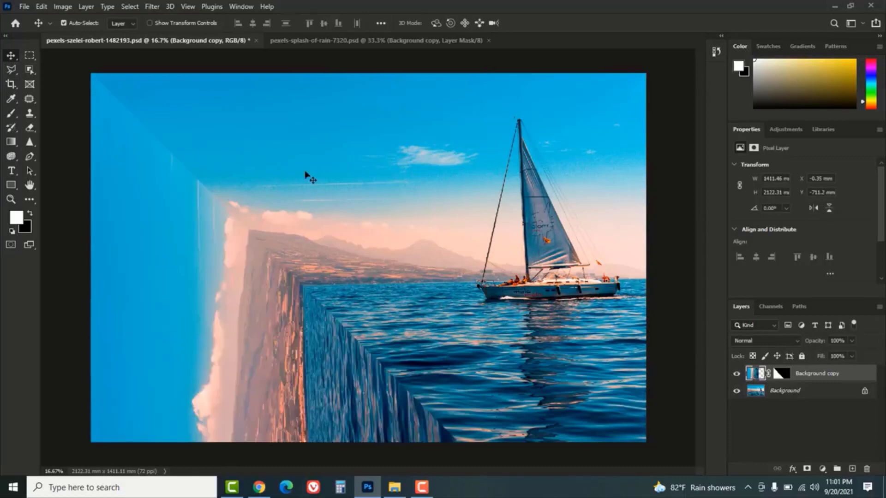
pyautogui.click(298, 41)
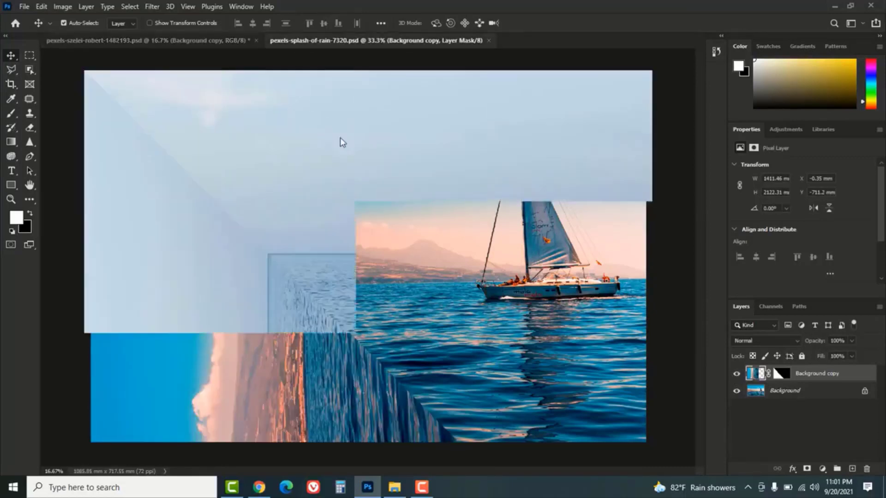
pyautogui.press('x')
pyautogui.click(736, 374)
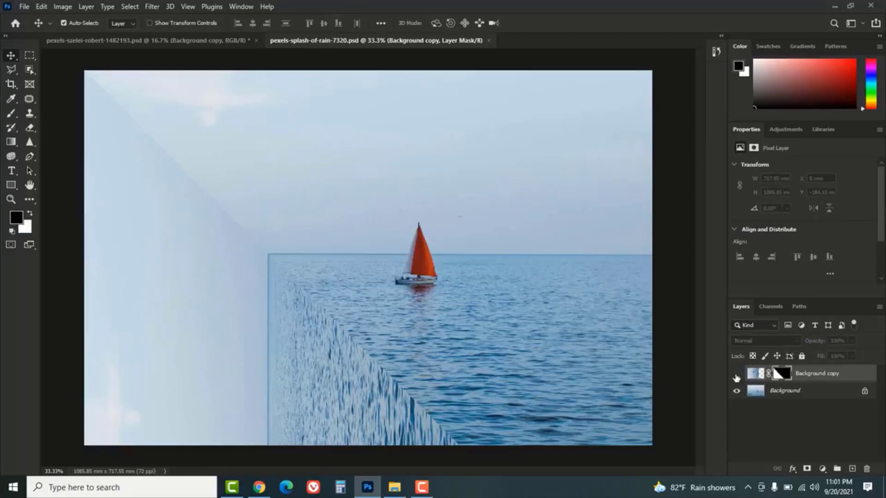
pyautogui.click(737, 374)
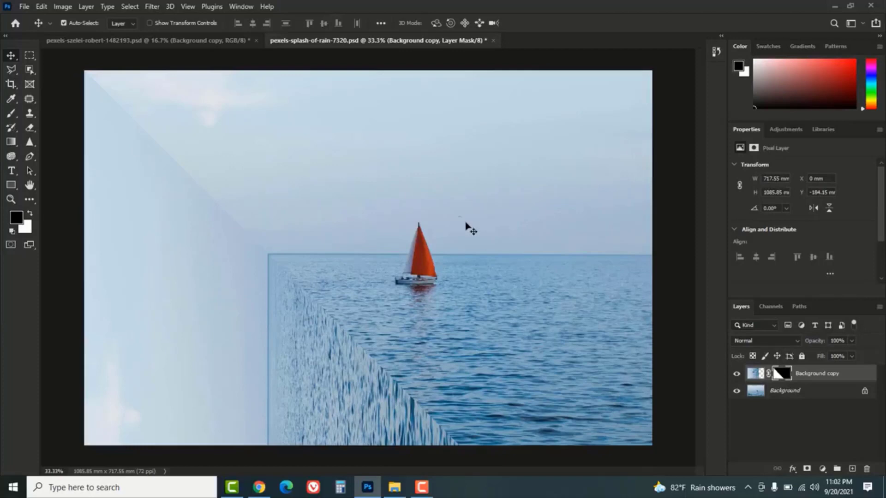
# In the red-sail image, delete the masked Background copy layer and make a fresh duplicate of the Background layer.
pyautogui.moveTo(843, 376); pyautogui.dragTo(868, 468)
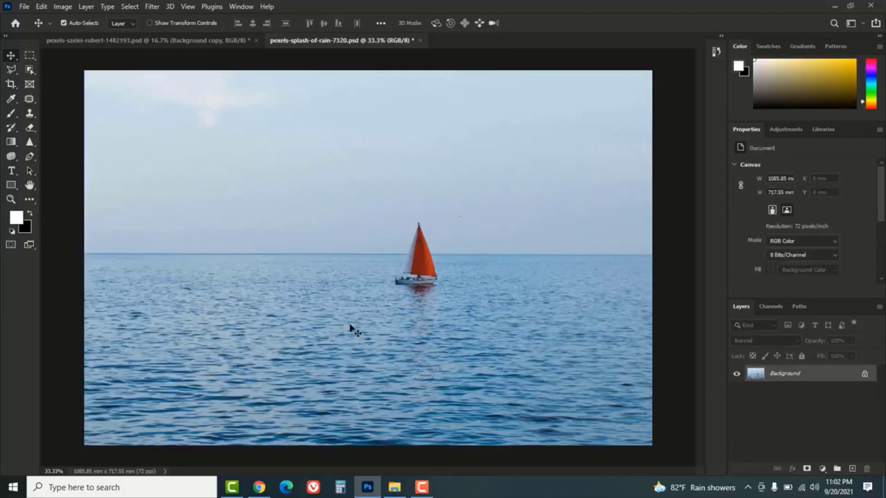
pyautogui.rightClick(826, 378)
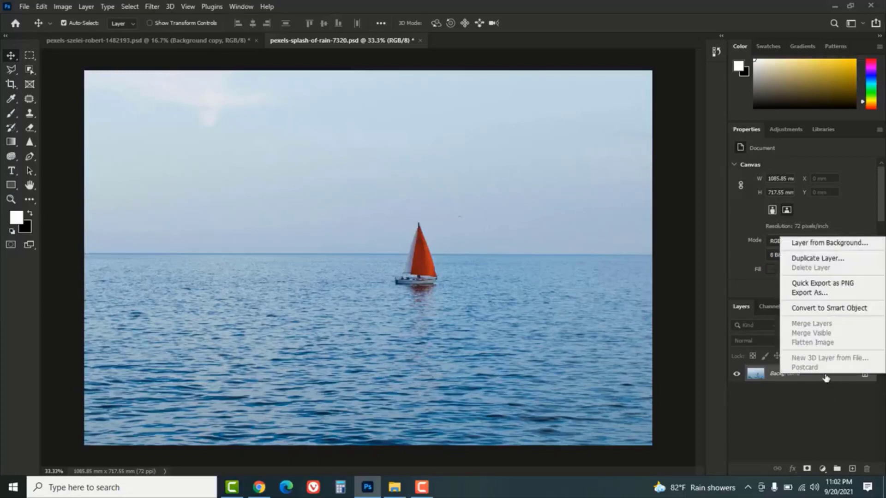
pyautogui.click(807, 261)
pyautogui.click(534, 131)
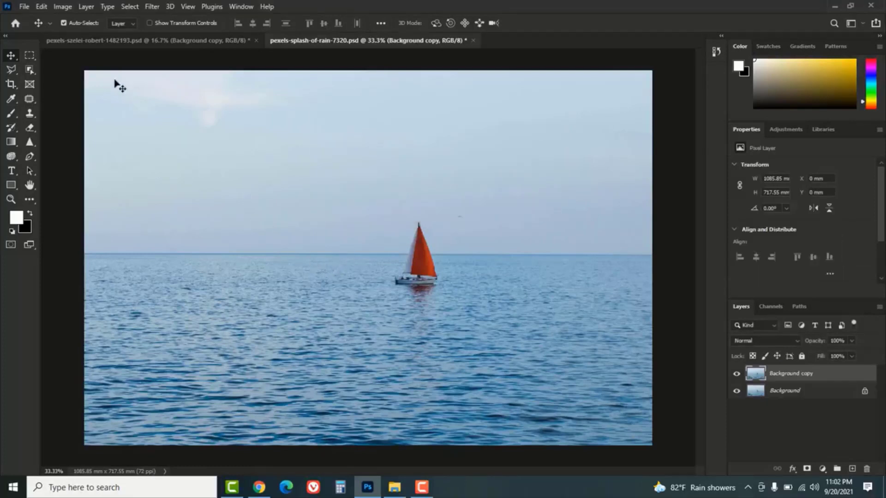
# Free Transform the copy: rotate it 90° counter-clockwise and align it to the canvas's left edge, centred about X 1017 px, Y 909 px.
pyautogui.click(42, 7)
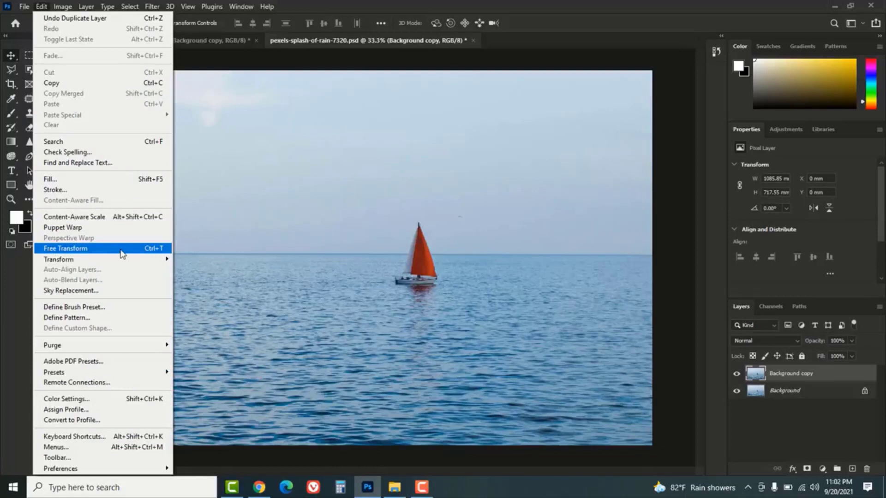
pyautogui.click(149, 249)
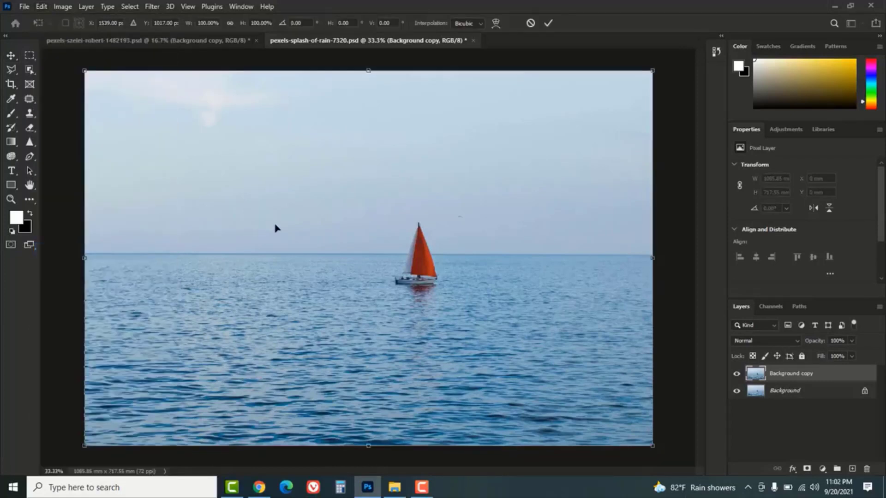
pyautogui.rightClick(304, 198)
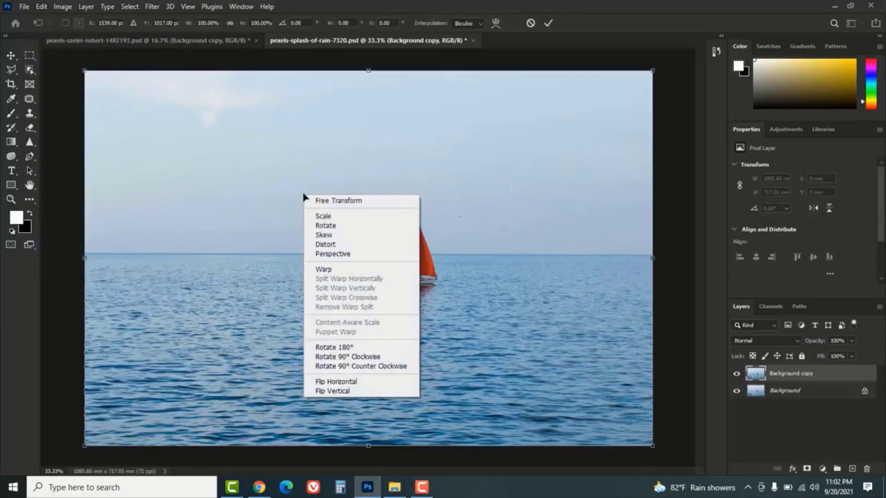
pyautogui.click(373, 367)
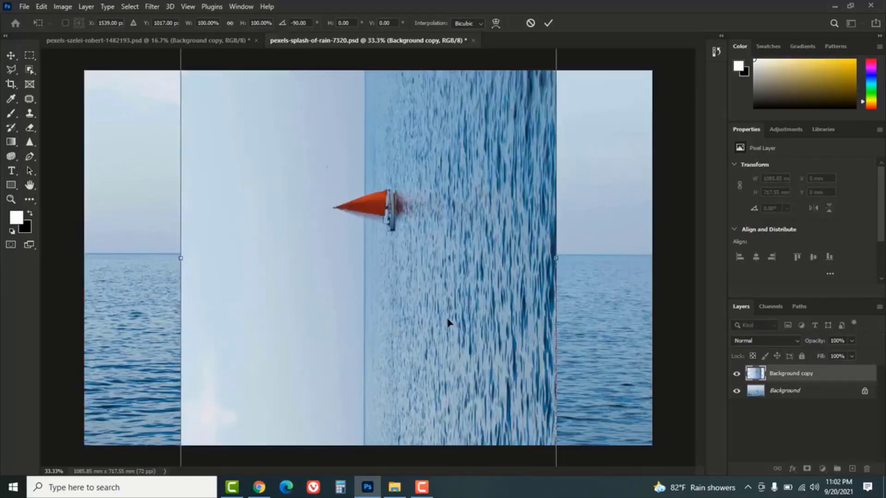
pyautogui.moveTo(438, 320); pyautogui.dragTo(350, 320)
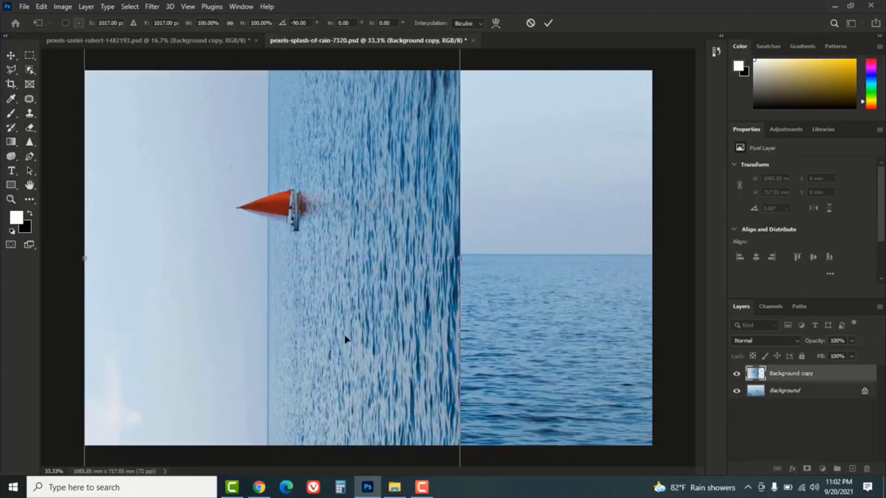
pyautogui.moveTo(345, 358); pyautogui.dragTo(346, 337)
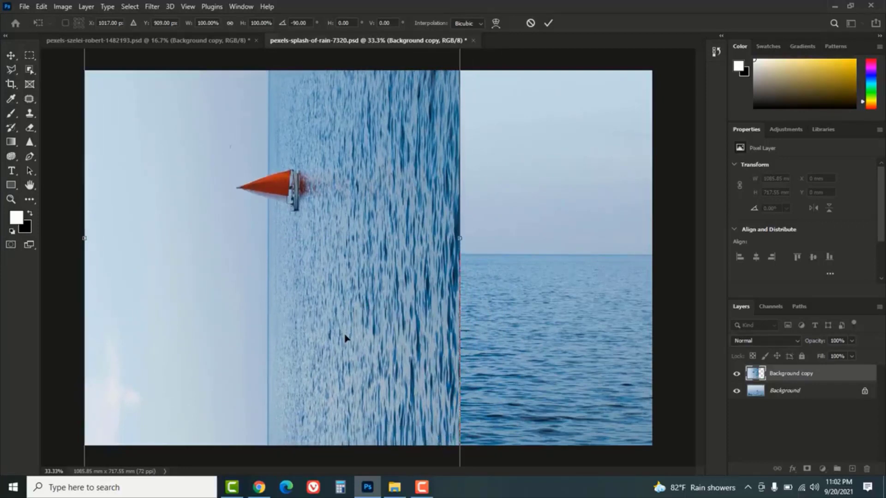
pyautogui.click(548, 23)
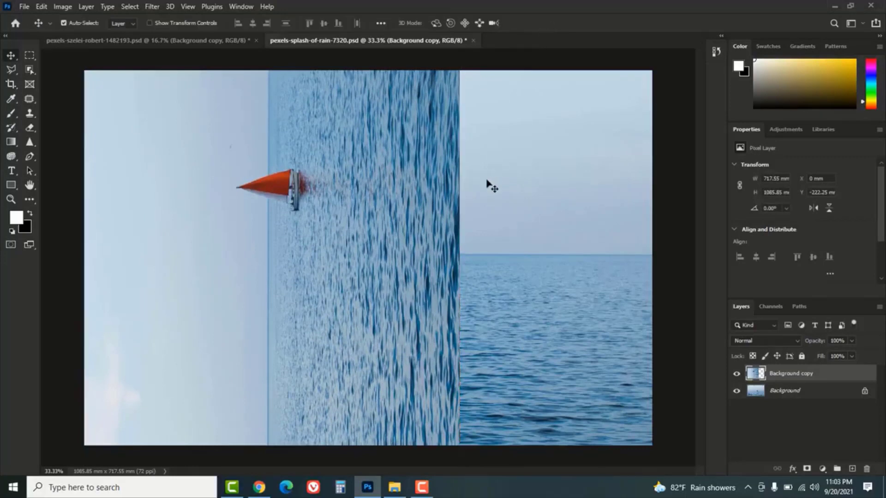
# Select the canvas's lower-left triangle with the Polygonal Lasso, cutting diagonally across the rotated copy, and add a layer mask from it.
pyautogui.click(11, 71)
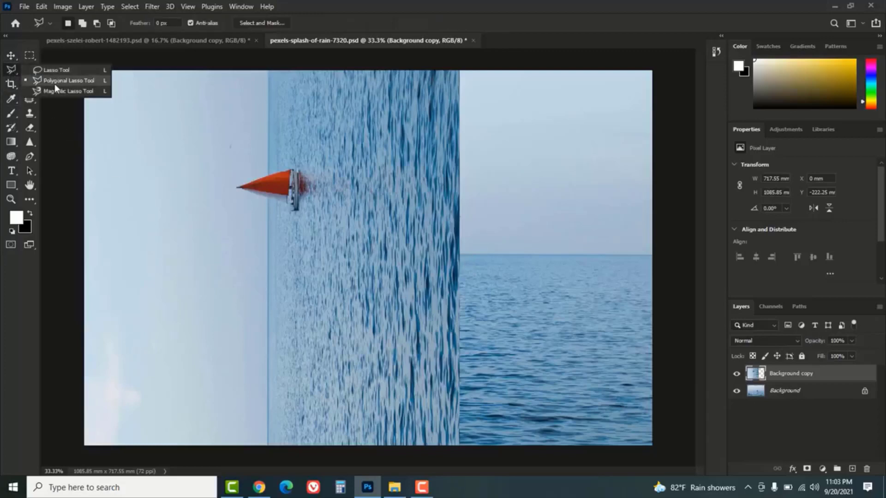
pyautogui.click(79, 84)
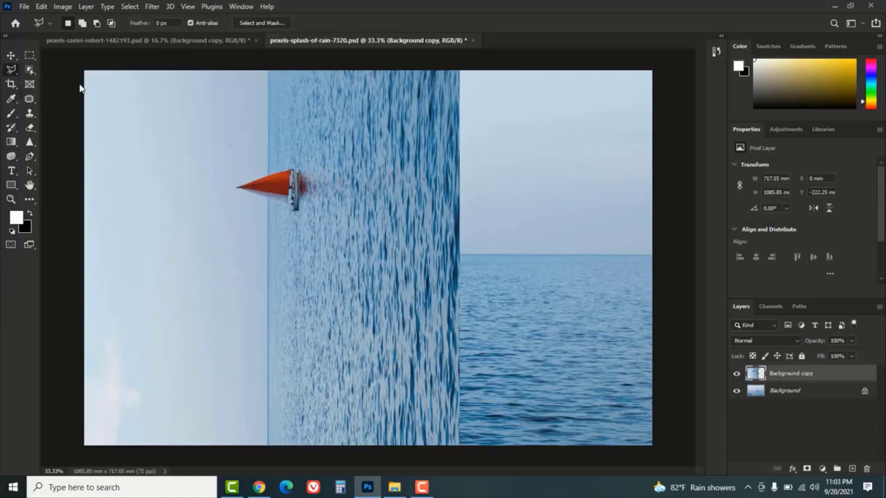
pyautogui.click(75, 447)
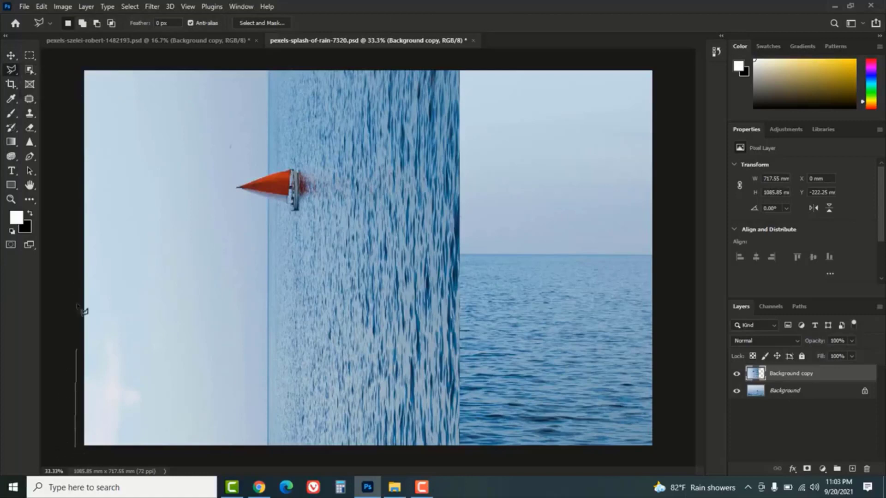
pyautogui.click(76, 63)
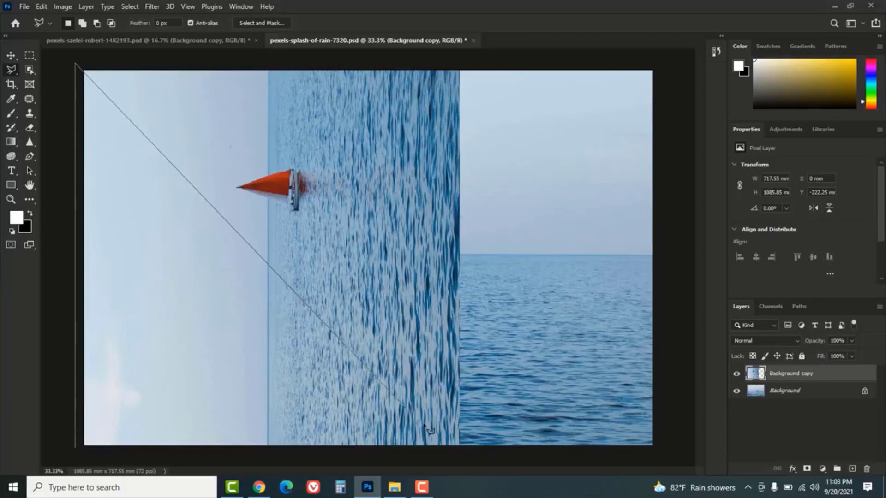
pyautogui.doubleClick(464, 453)
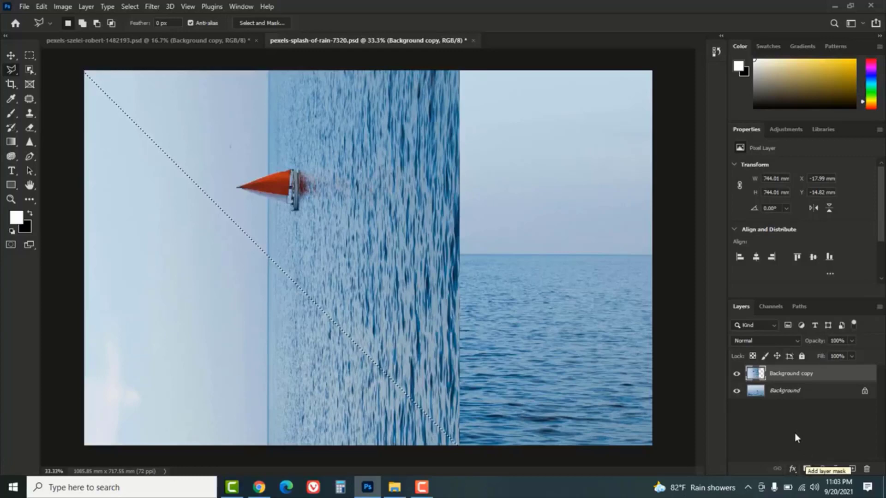
pyautogui.click(807, 470)
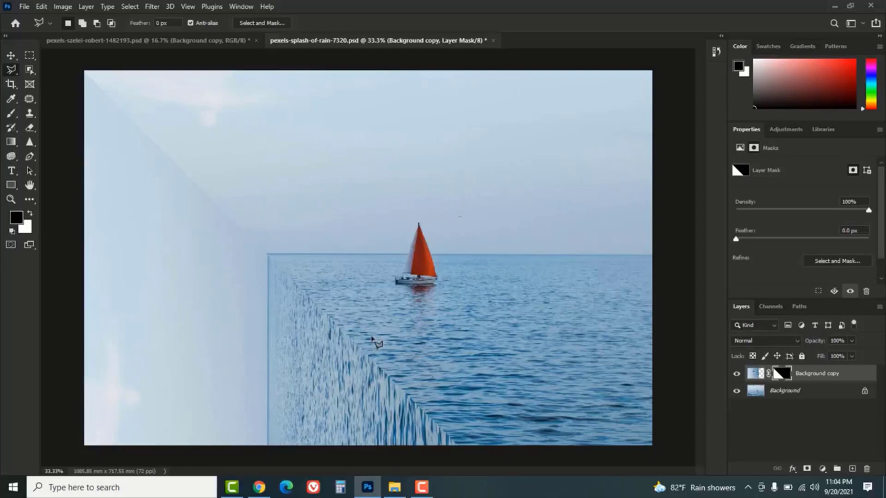
# In the other image with the mountain coast, delete the masked Background copy layer and duplicate the Background layer again.
pyautogui.click(200, 45)
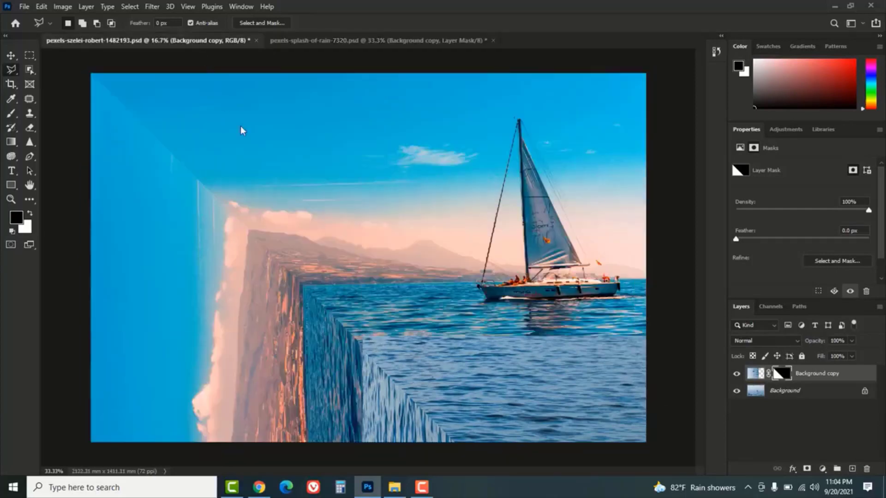
pyautogui.press('x')
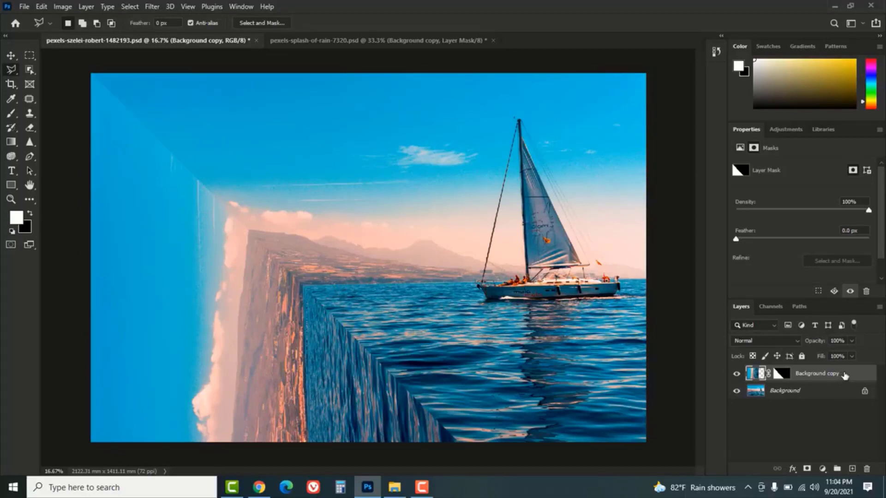
pyautogui.moveTo(845, 377); pyautogui.dragTo(867, 469)
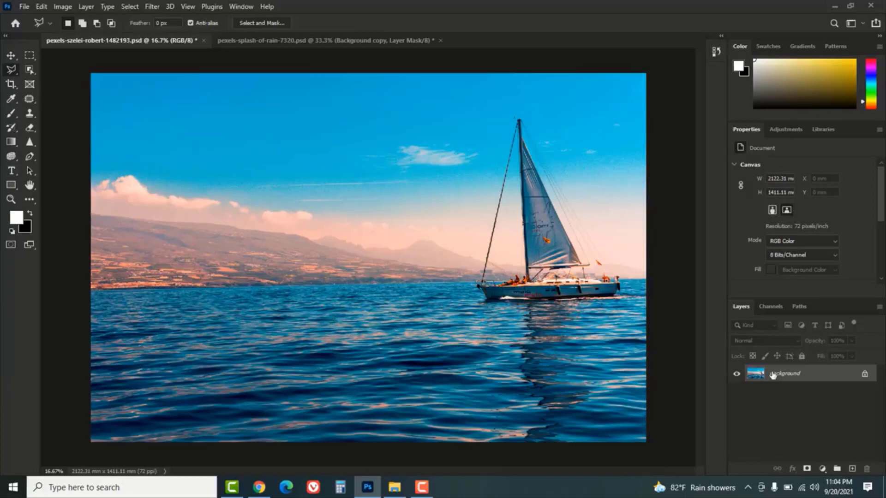
pyautogui.rightClick(827, 375)
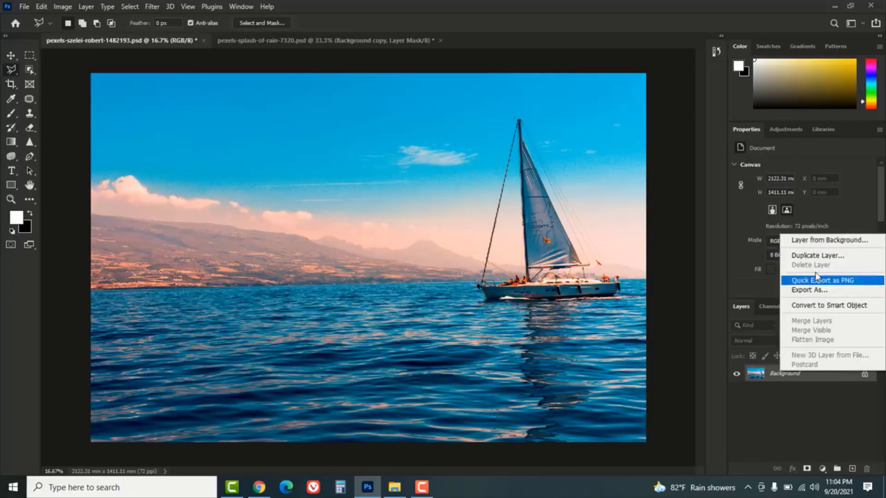
pyautogui.click(810, 257)
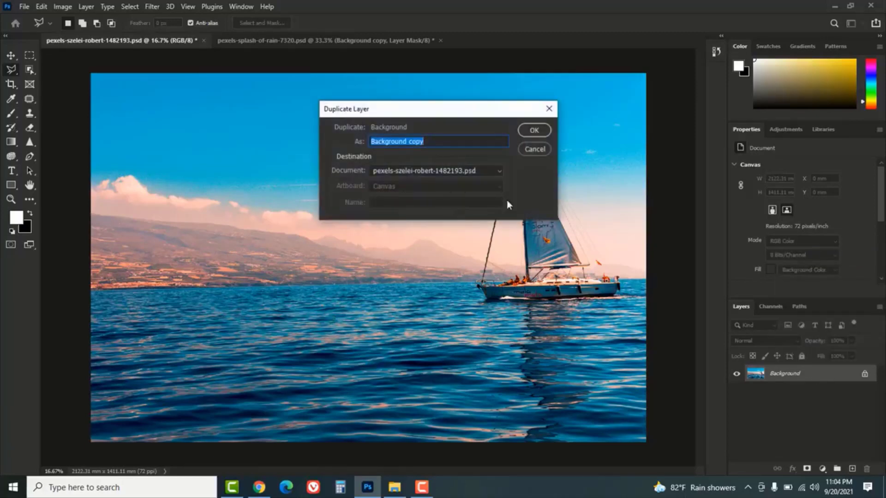
pyautogui.click(534, 132)
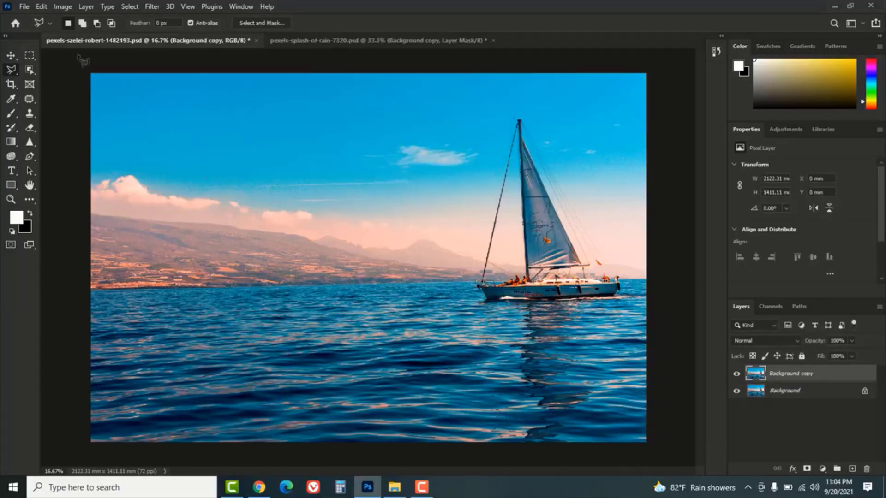
# Rotate the coast image's copy 90° counter-clockwise and place it flush with the canvas's left edge, centred about X 2000 px, Y 1190 px.
pyautogui.click(41, 7)
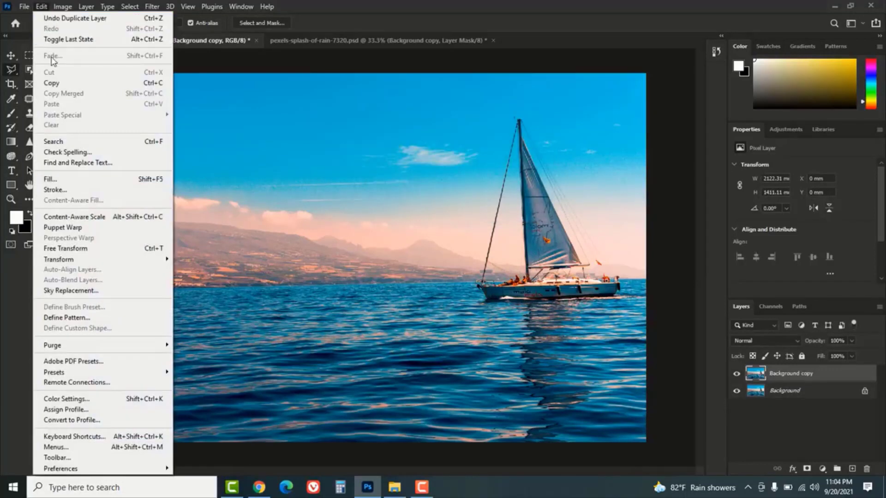
pyautogui.click(69, 249)
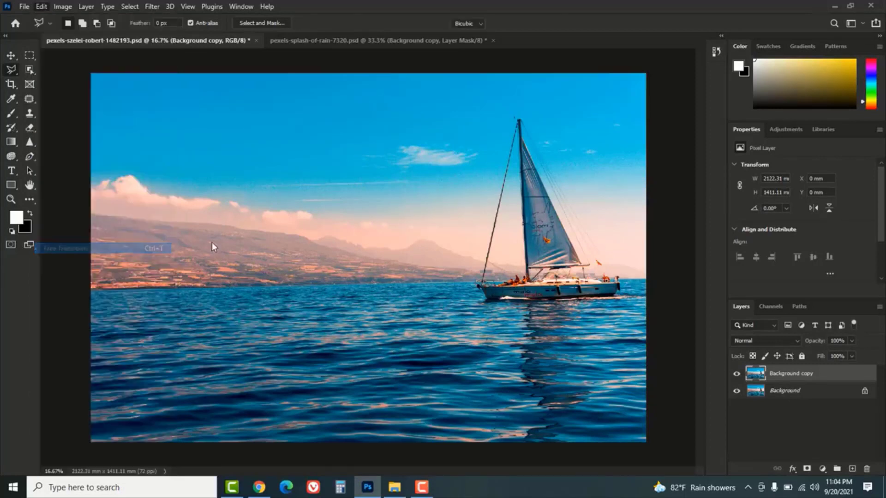
pyautogui.rightClick(299, 200)
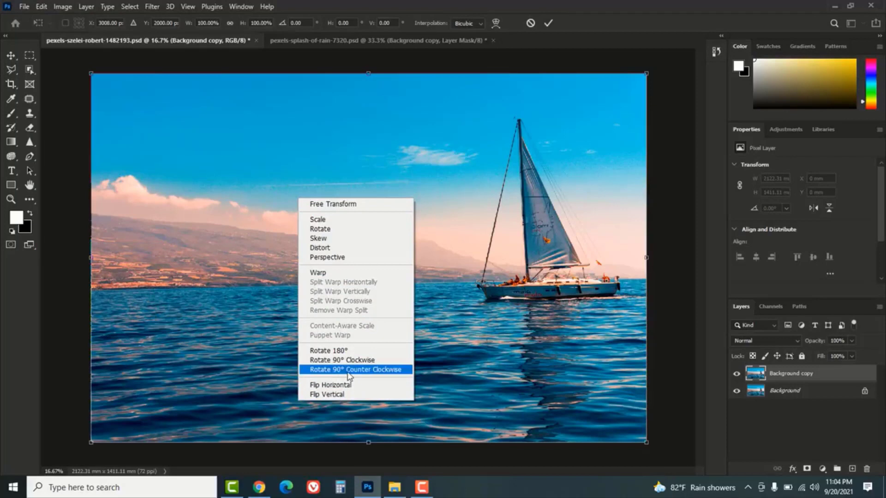
pyautogui.click(378, 370)
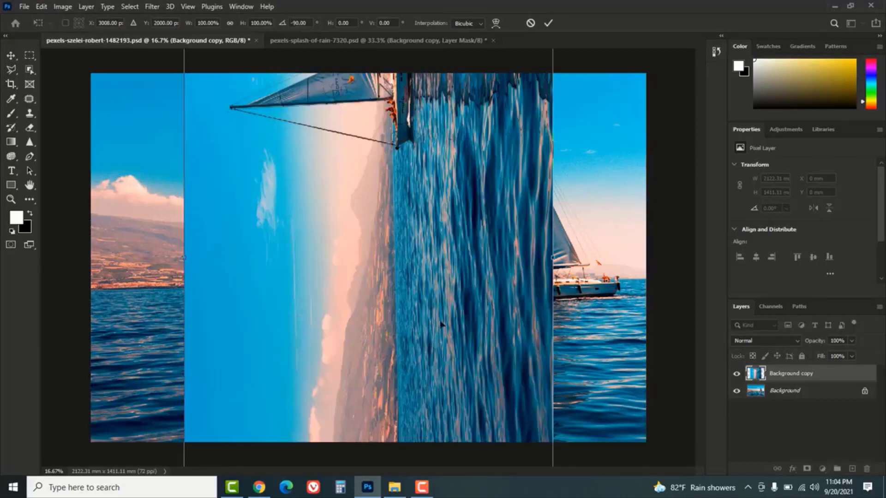
pyautogui.moveTo(444, 323); pyautogui.dragTo(350, 324)
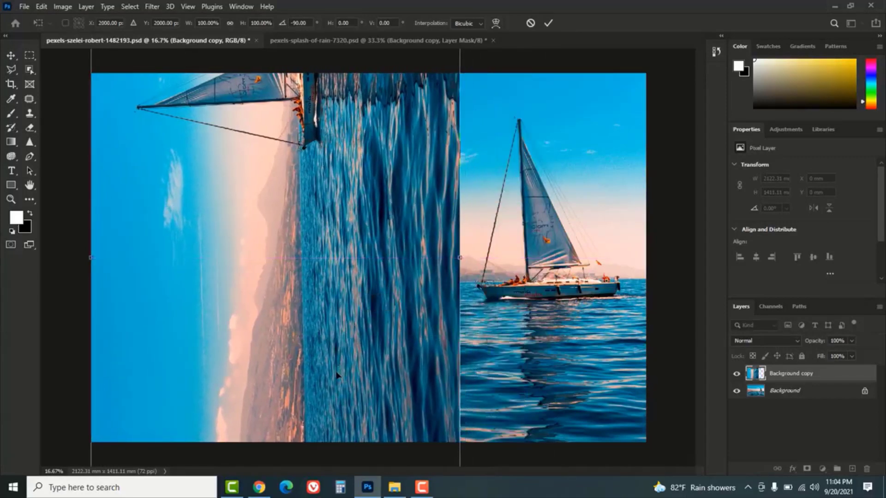
pyautogui.moveTo(337, 401); pyautogui.dragTo(337, 326)
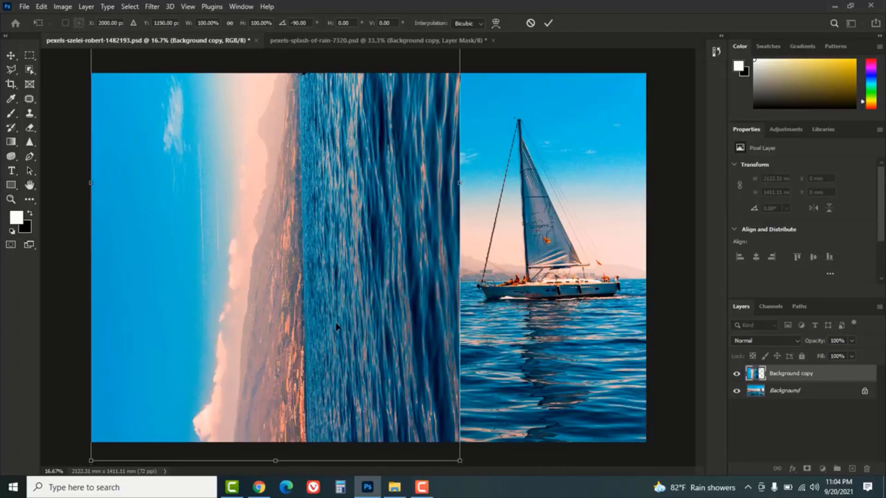
pyautogui.click(547, 24)
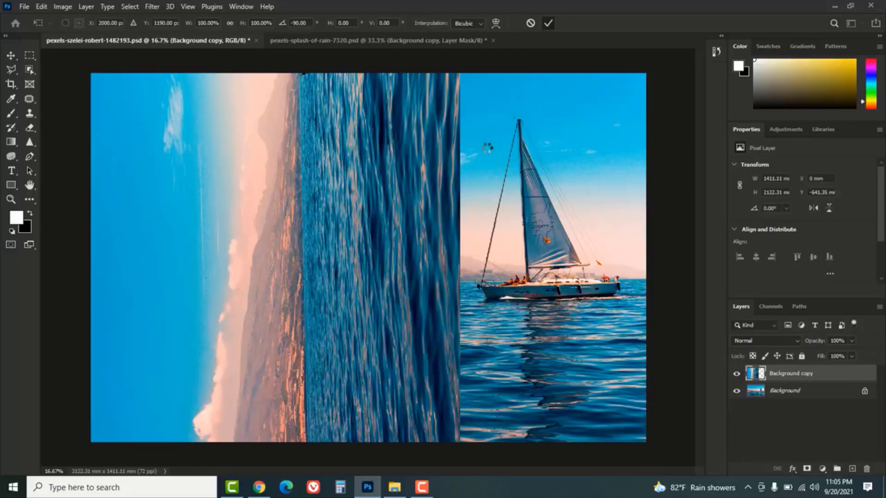
# Draw a closed triangular Pen path over the canvas's lower-left half, its diagonal starting at the top-left corner, and mask the rotated copy with it.
pyautogui.press('l')
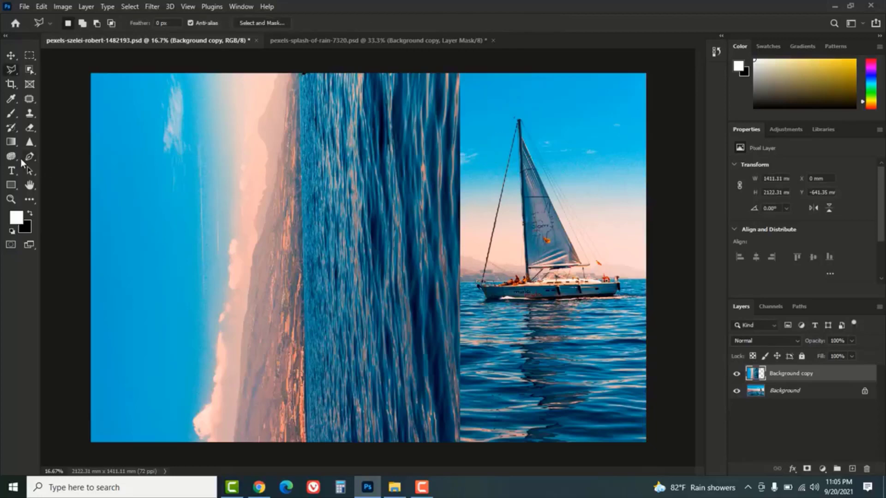
pyautogui.moveTo(30, 159); pyautogui.dragTo(57, 159)
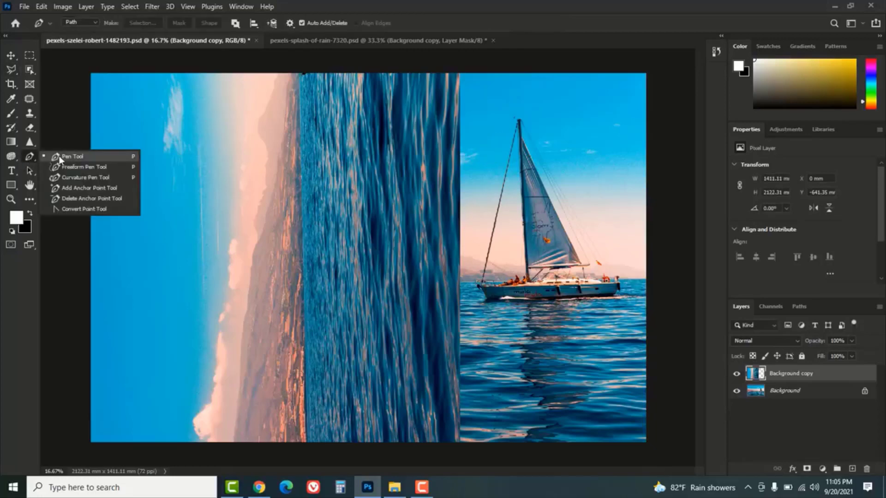
pyautogui.click(59, 159)
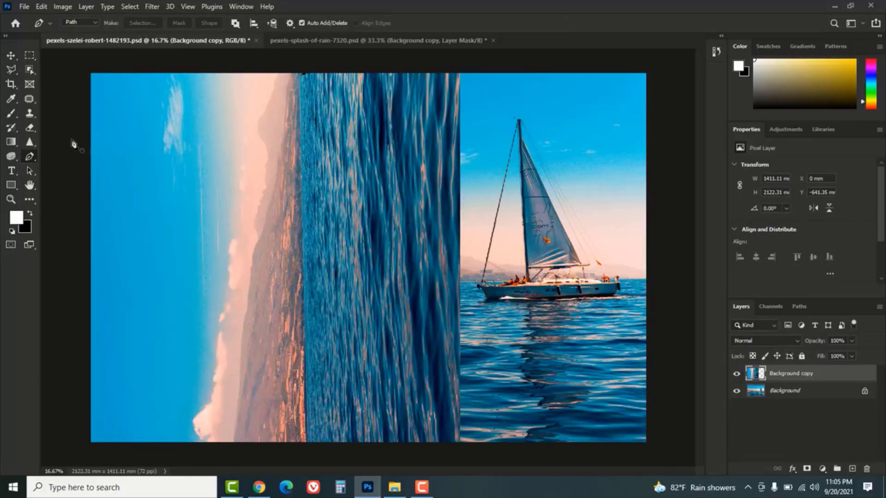
pyautogui.click(76, 452)
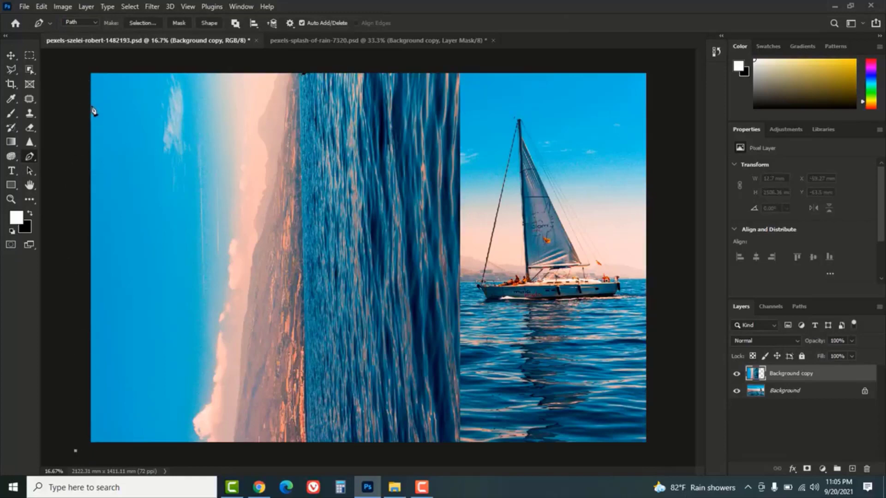
pyautogui.click(77, 61)
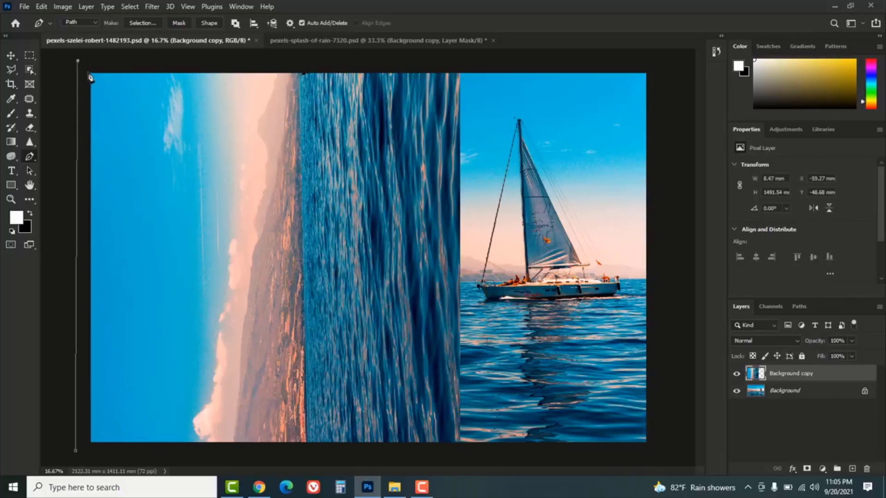
pyautogui.click(488, 462)
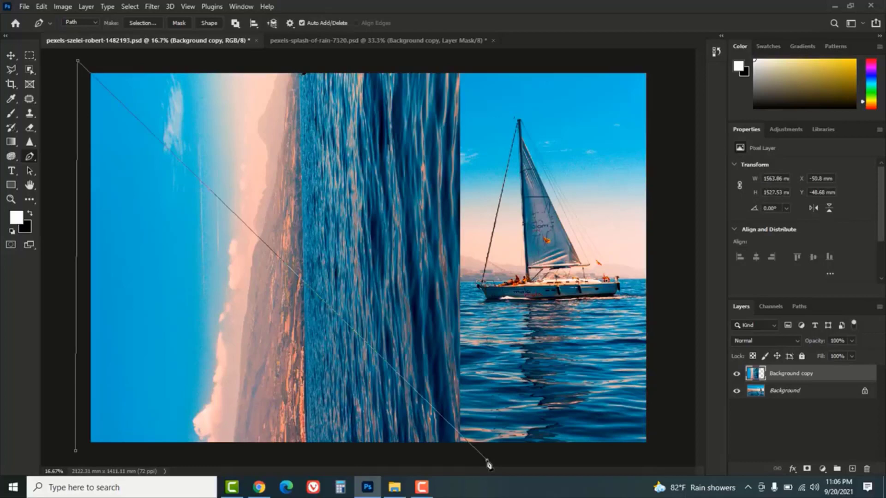
pyautogui.hotkey('ctrl', 'z')
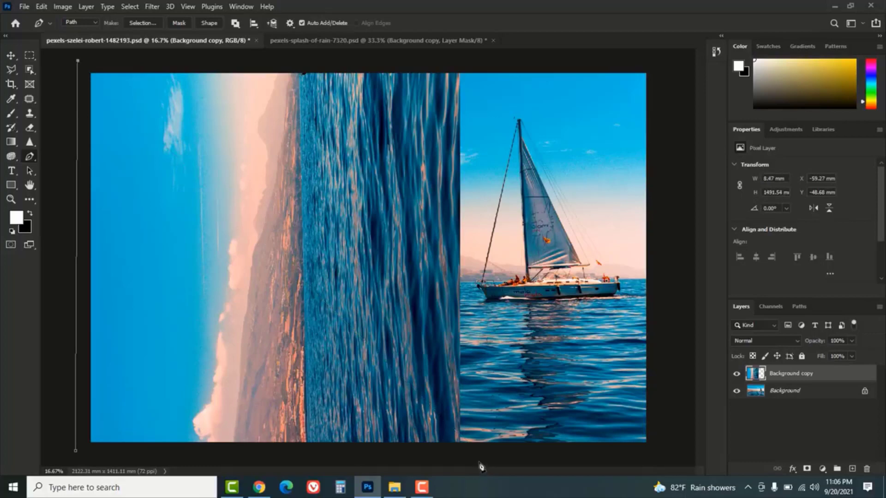
pyautogui.click(479, 460)
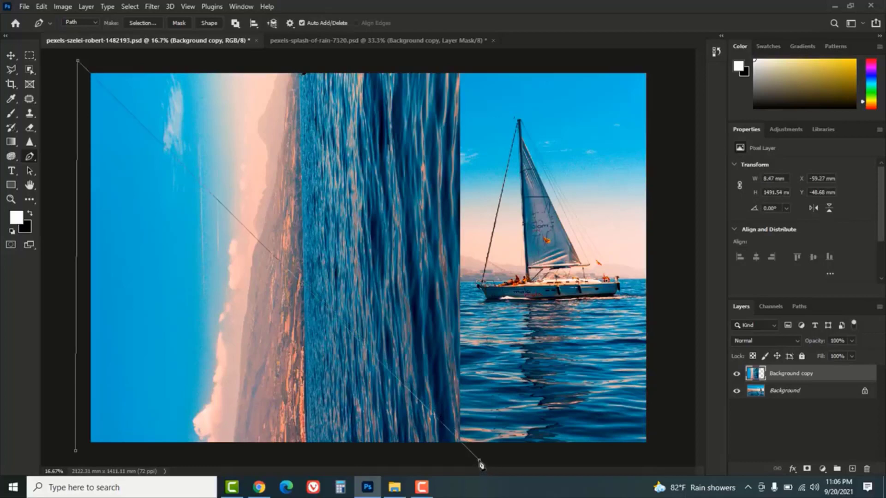
pyautogui.click(75, 451)
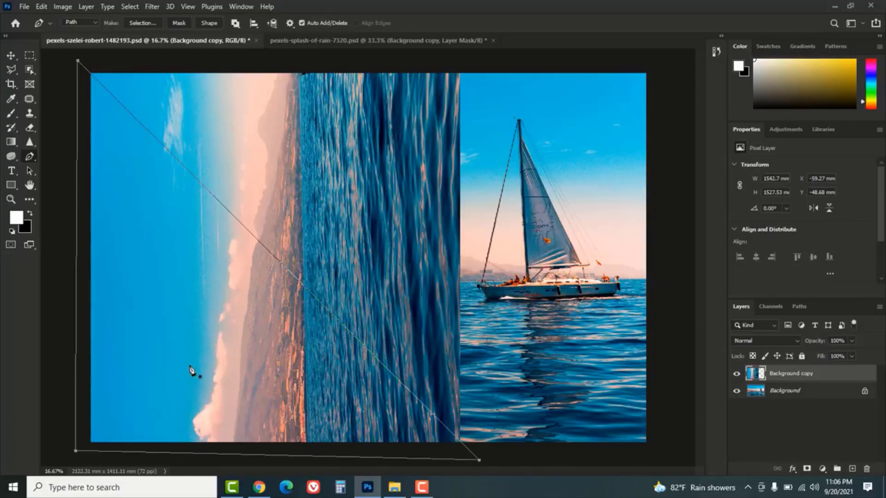
pyautogui.hotkey('ctrl', 'Return')
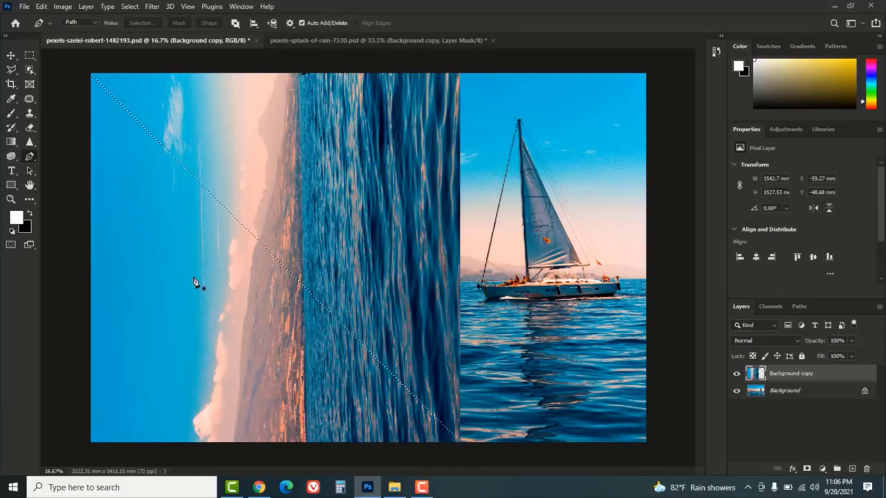
pyautogui.click(806, 470)
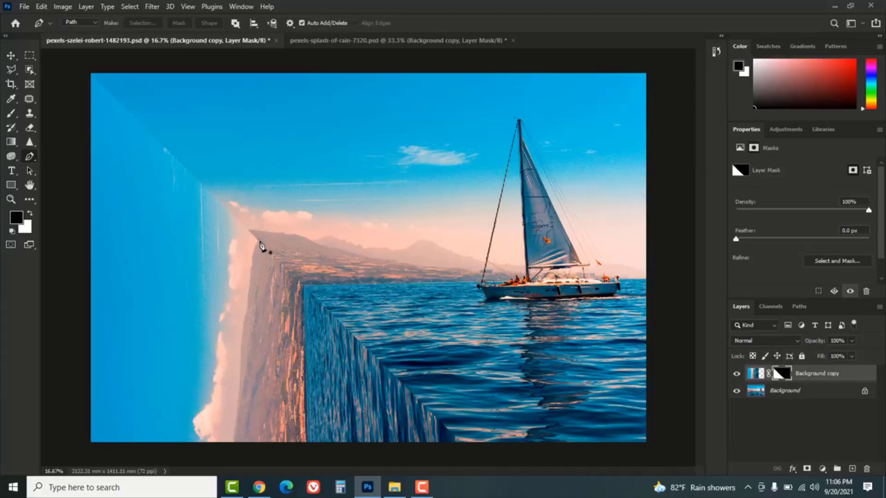
# On the copy's image rather than its mask, select the full-height strip from the canvas's left edge to the rotated horizon with the Rectangular Marquee.
pyautogui.click(27, 55)
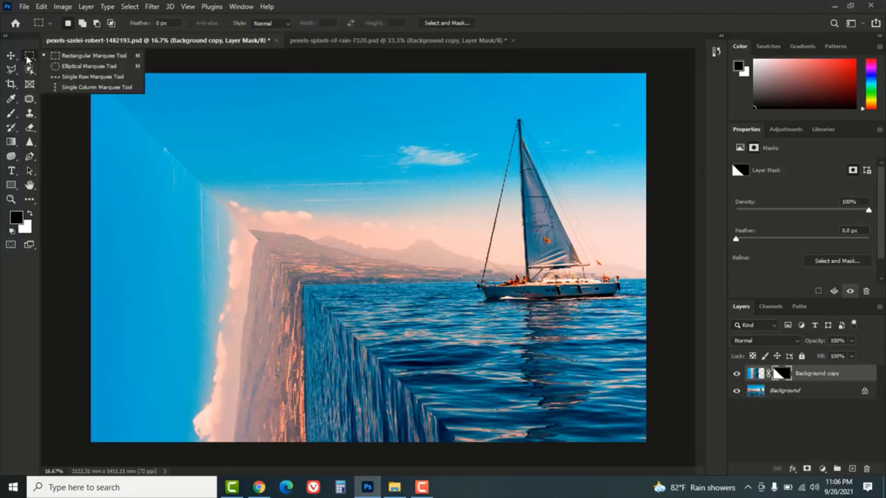
pyautogui.click(79, 56)
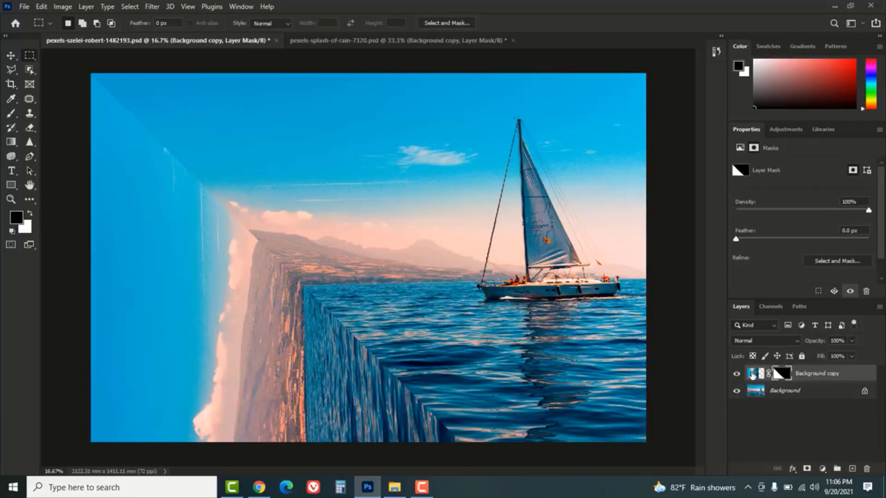
pyautogui.click(751, 376)
pyautogui.moveTo(76, 64); pyautogui.dragTo(306, 454)
# Warp the selected strip, pulling the mountain's upper corner slightly up and left to meet the upright mountain at the diagonal, and deselect.
pyautogui.hotkey('ctrl', 't')
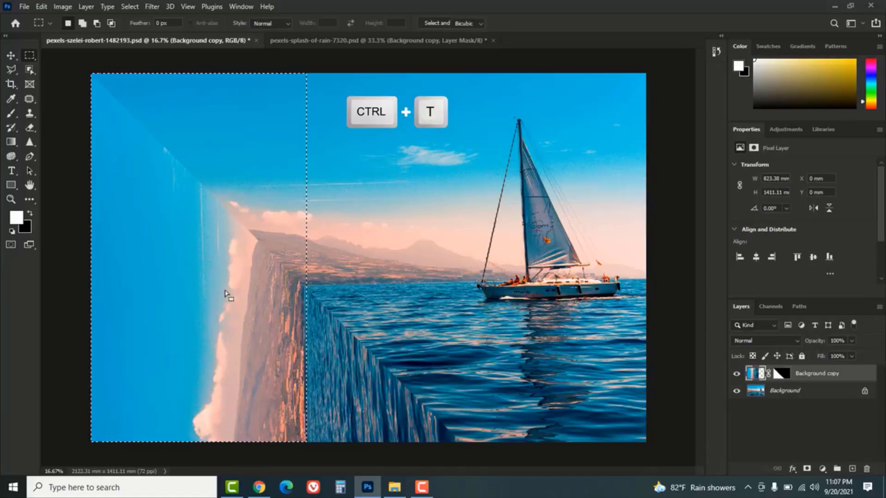
pyautogui.rightClick(208, 221)
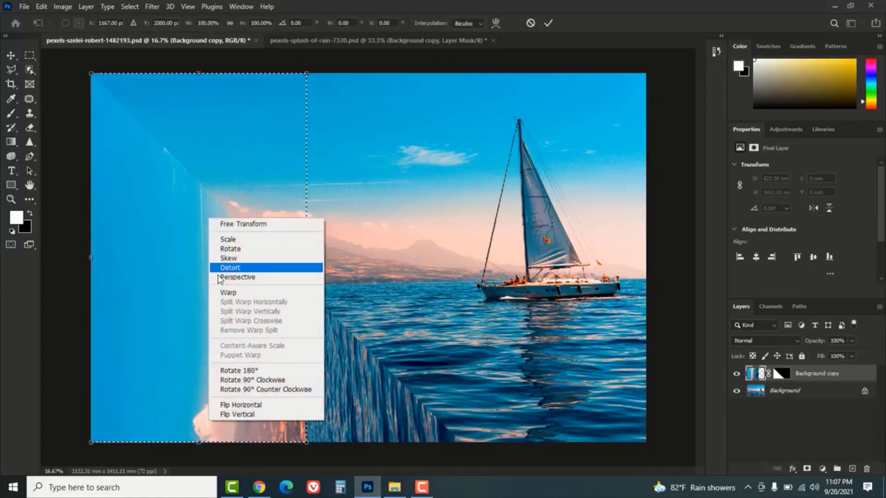
pyautogui.click(226, 292)
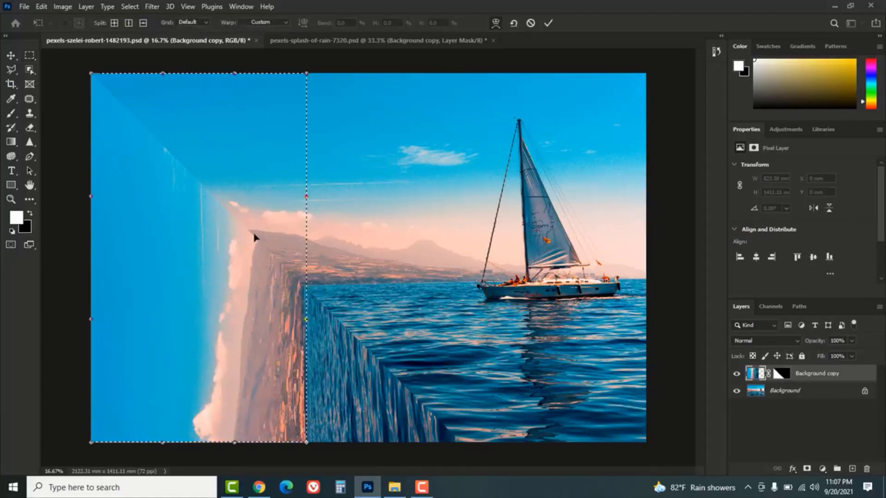
pyautogui.moveTo(251, 234); pyautogui.dragTo(241, 225)
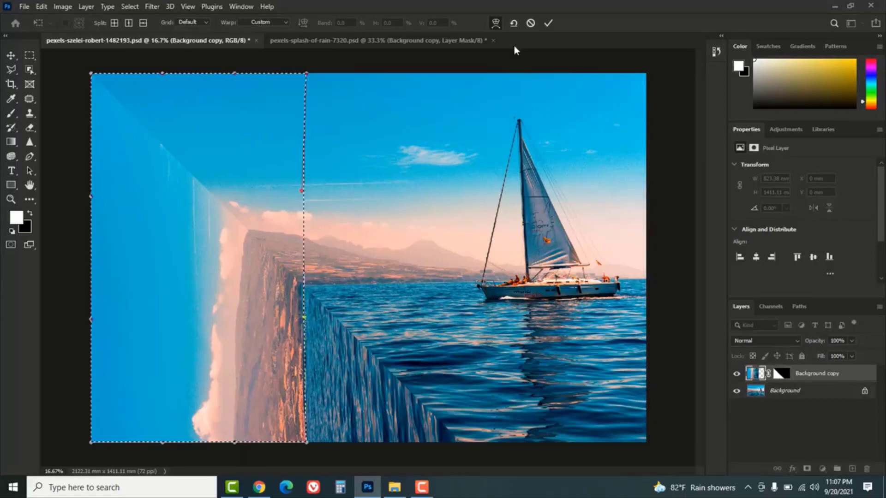
pyautogui.click(547, 24)
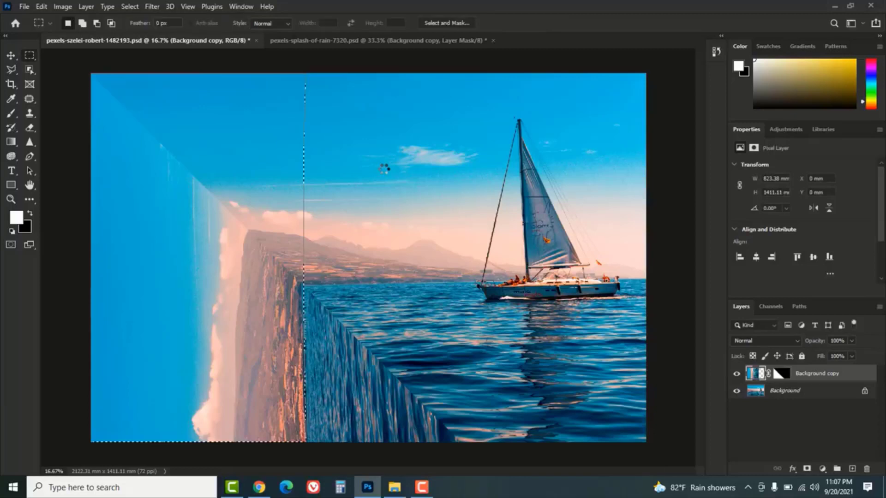
pyautogui.click(128, 7)
pyautogui.click(138, 29)
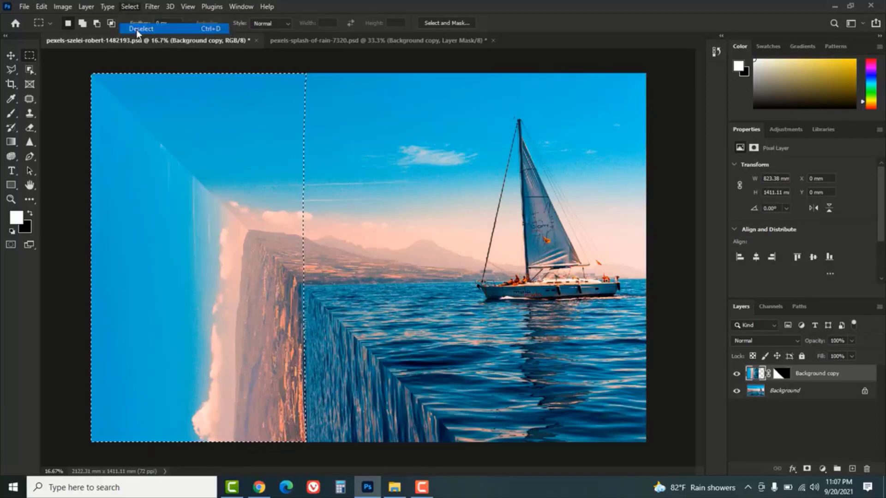